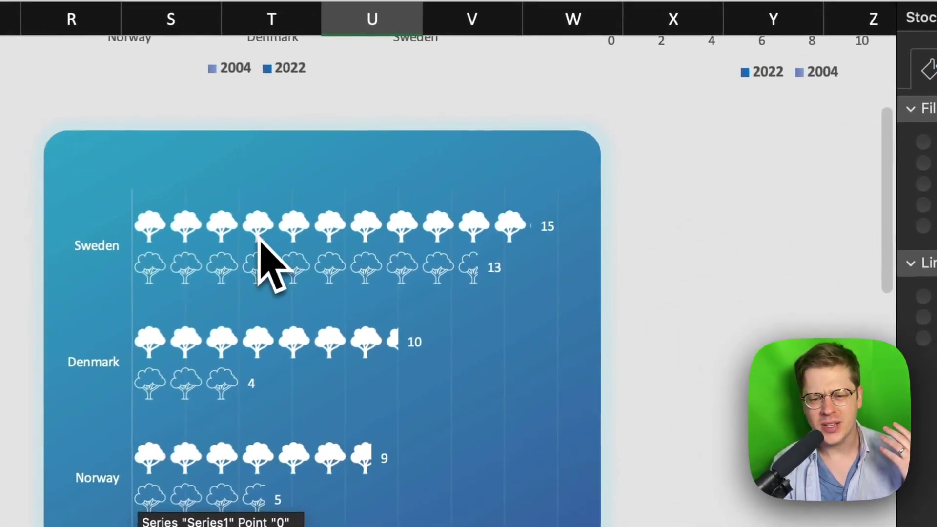
Step: Examine the fill settings of the 2022 series in the finished tree pictogram chart
{"action": "left_click", "coordinate": [451, 215]}
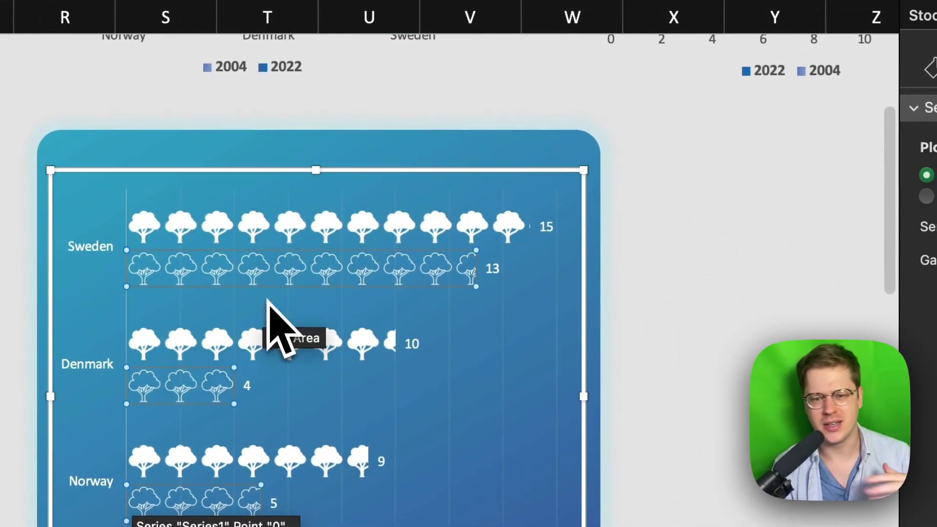
{"action": "left_click", "coordinate": [285, 234]}
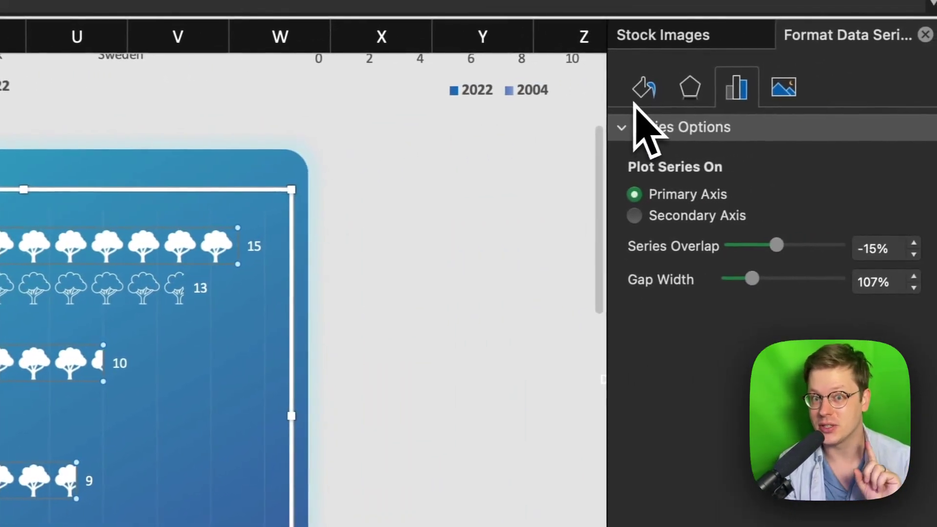
{"action": "left_click", "coordinate": [929, 67]}
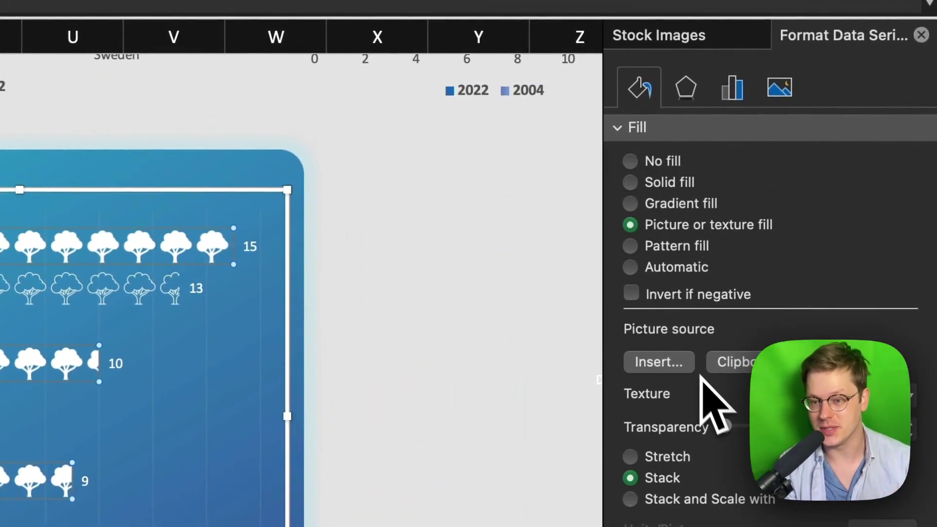
{"action": "left_click", "coordinate": [678, 456]}
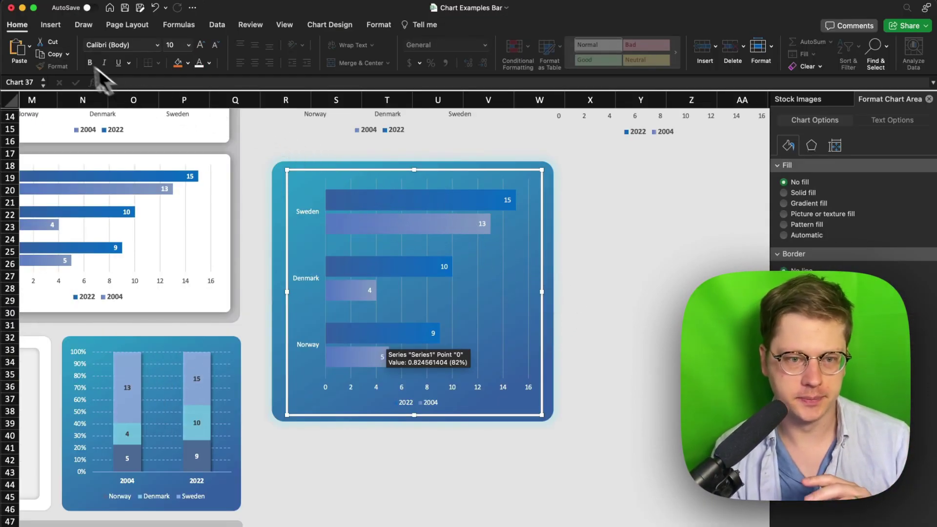
Step: Search the stock icons for "park", insert the outline tree and the solid tree, and place them one above the other beside the chart
{"action": "left_click", "coordinate": [51, 25]}
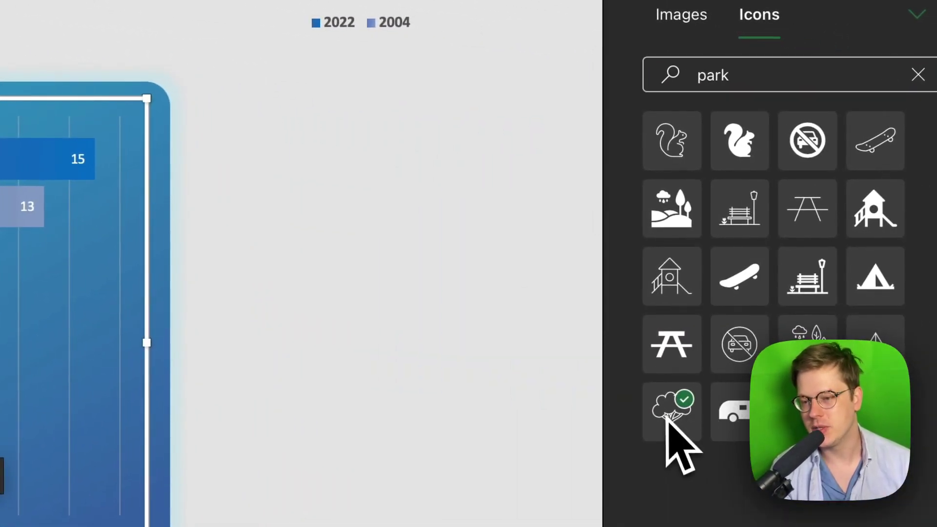
{"action": "left_click", "coordinate": [876, 415]}
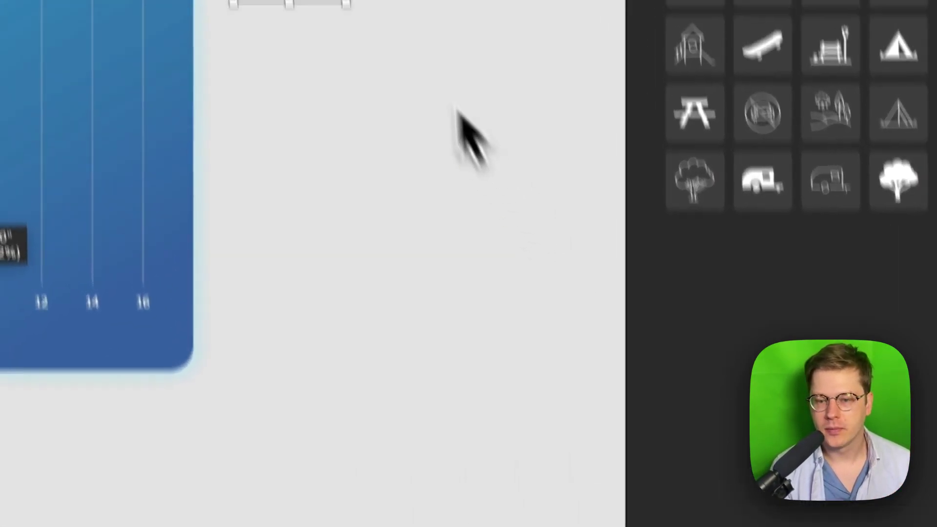
{"action": "left_click", "coordinate": [633, 229]}
{"action": "left_click", "coordinate": [601, 201]}
{"action": "left_click_drag", "start_coordinate": [601, 201], "coordinate": [612, 269]}
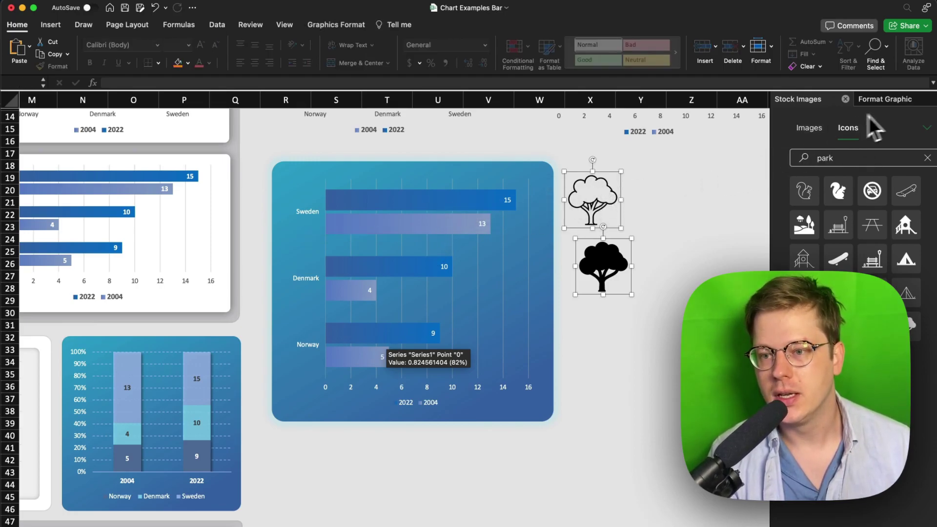
Step: Give both tree icons a solid white fill and align the solid tree beneath the outline tree
{"action": "left_click", "coordinate": [909, 102]}
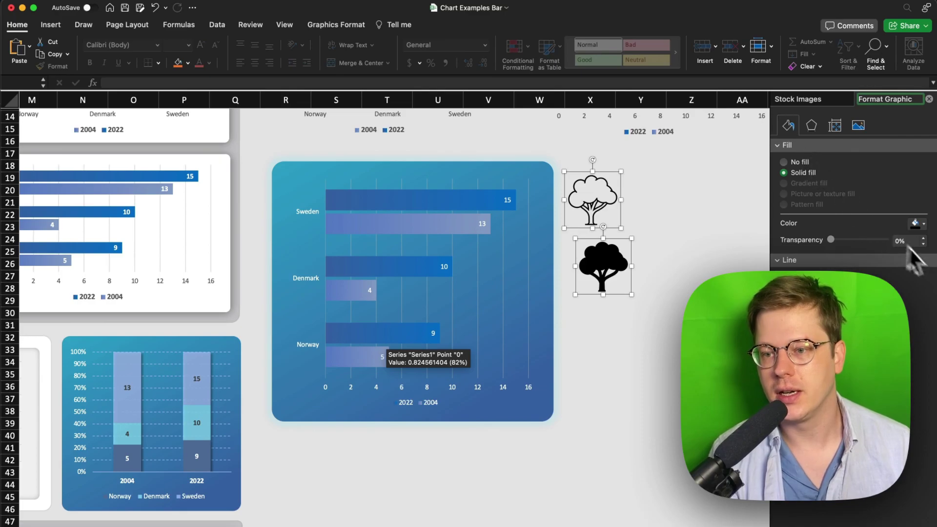
{"action": "left_click", "coordinate": [836, 254]}
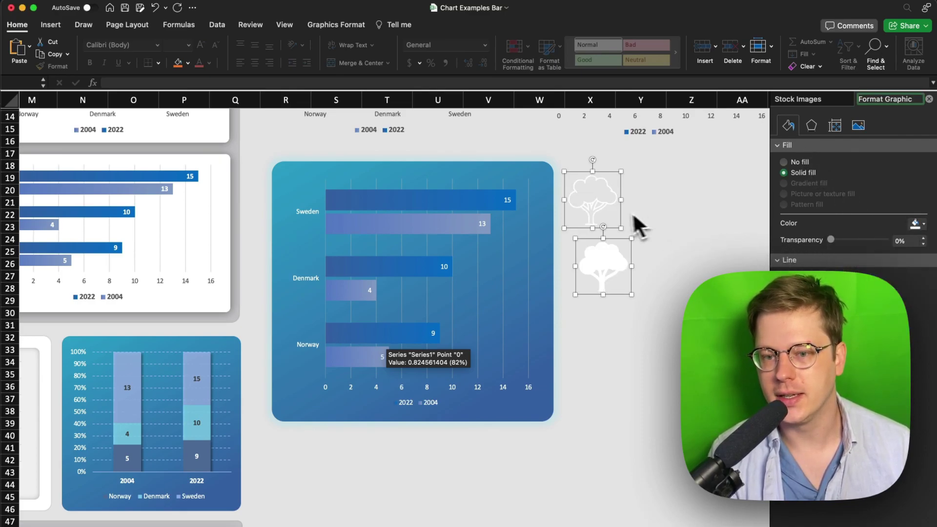
{"action": "left_click_drag", "start_coordinate": [611, 279], "coordinate": [602, 279]}
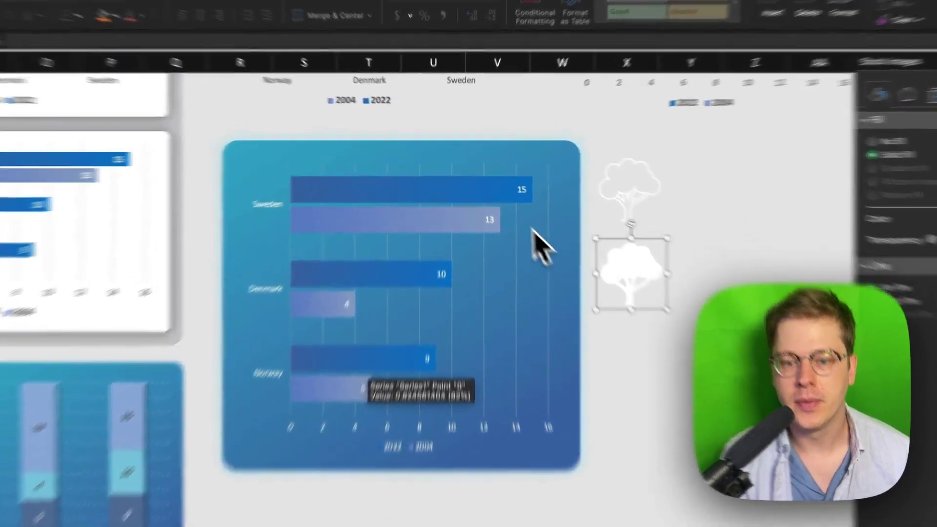
Step: Fill the 2022 series bars with the solid white tree icon as a picture fill
{"action": "left_click", "coordinate": [406, 175]}
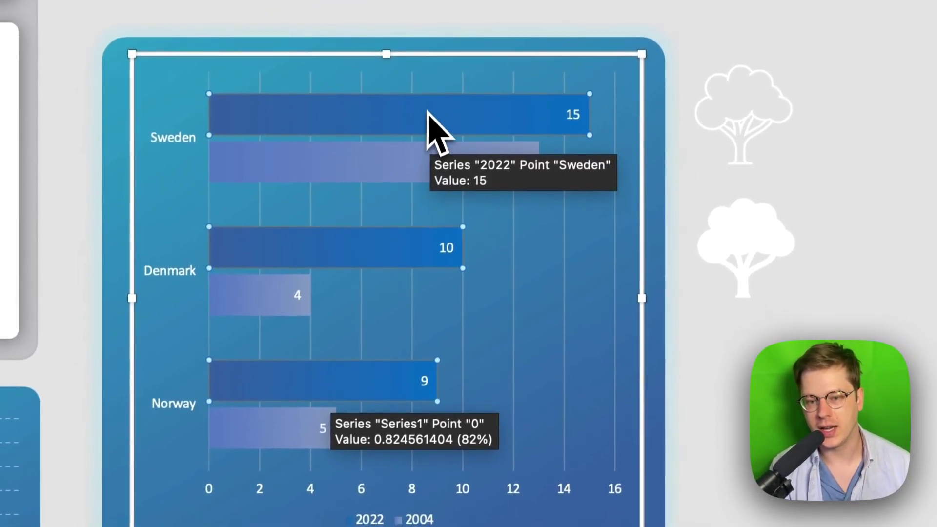
{"action": "left_click", "coordinate": [490, 161]}
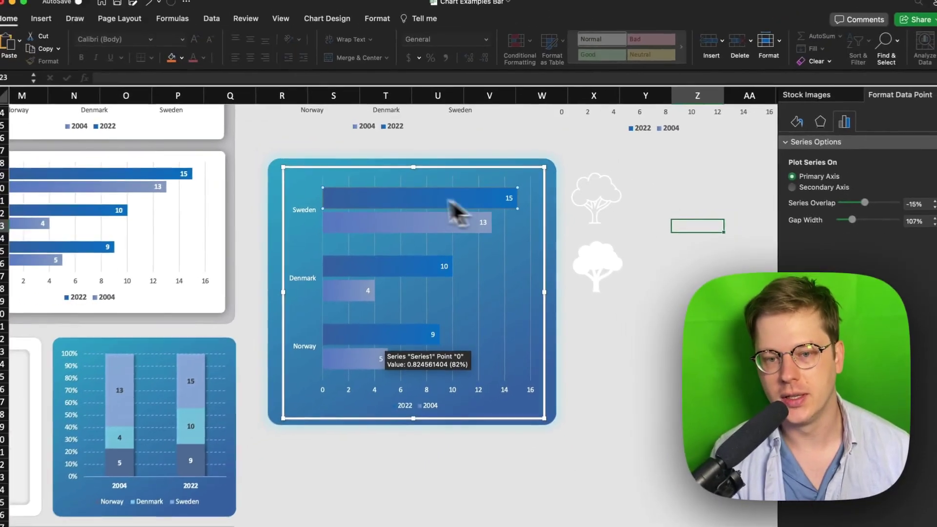
{"action": "left_click", "coordinate": [453, 180]}
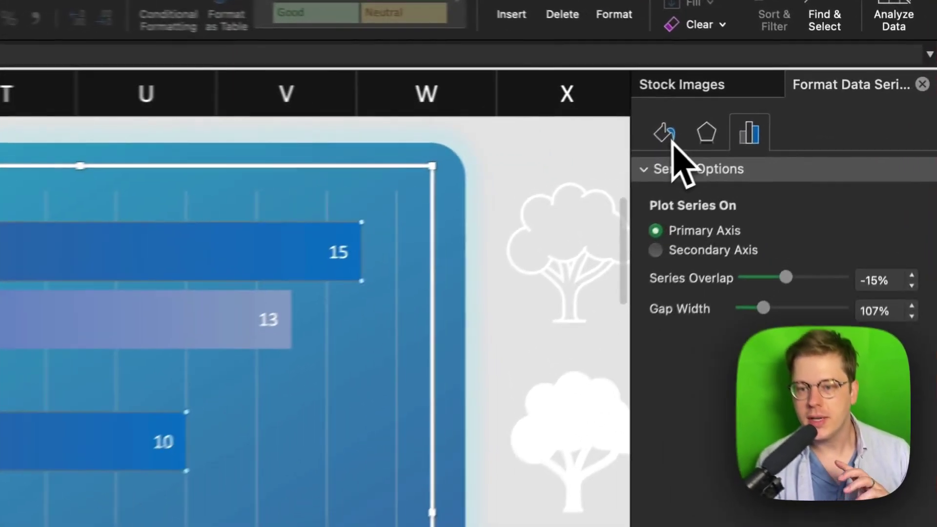
{"action": "left_click", "coordinate": [788, 126]}
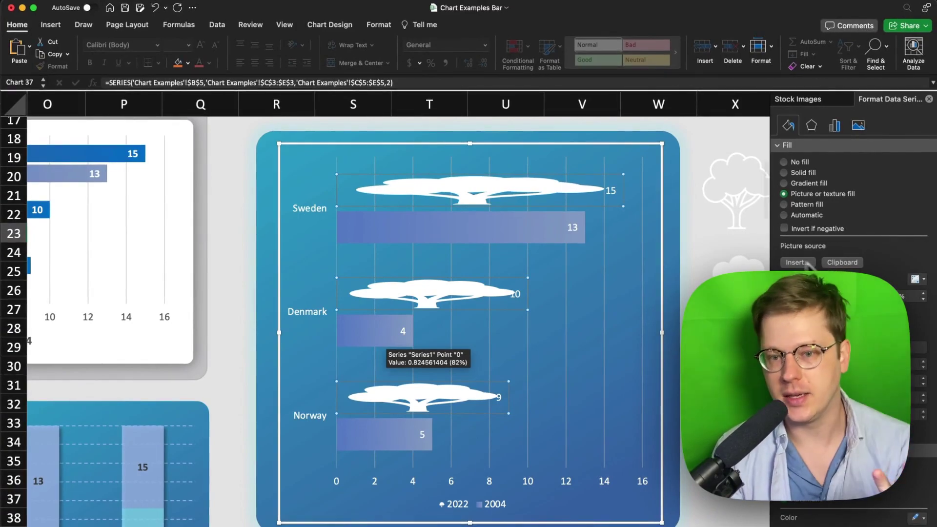
Step: Try Stack and Scale with on the 2022 series' tree picture fill, and settle on Stack
{"action": "scroll", "coordinate": [832, 266], "scroll_direction": "down", "scroll_amount": 3}
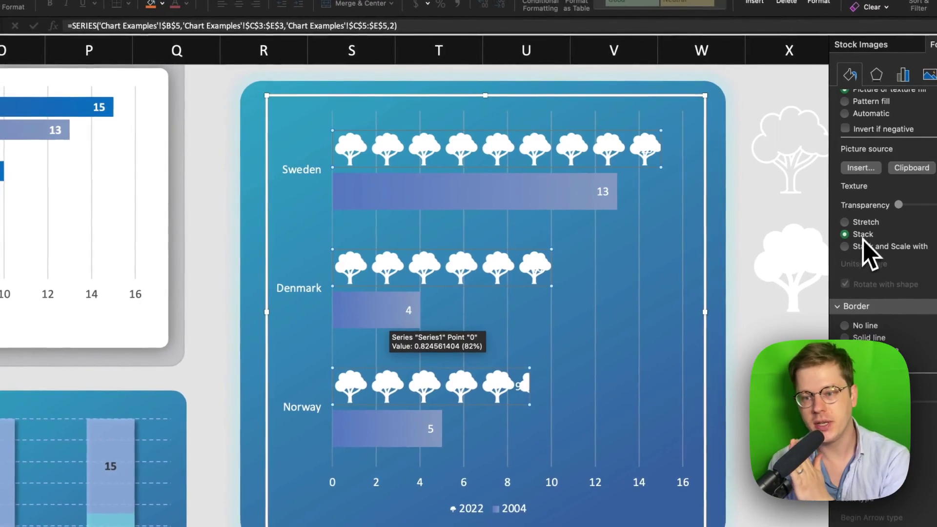
{"action": "left_click", "coordinate": [864, 245]}
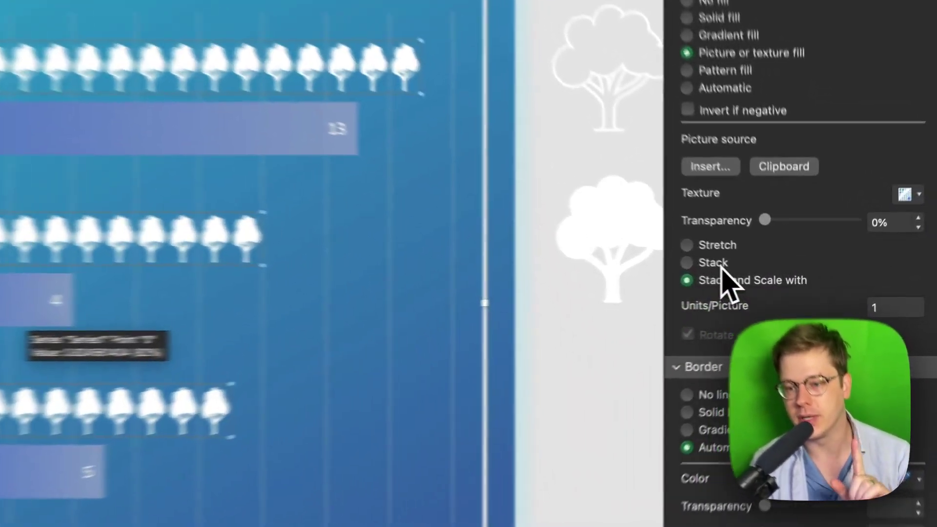
{"action": "left_click", "coordinate": [713, 263]}
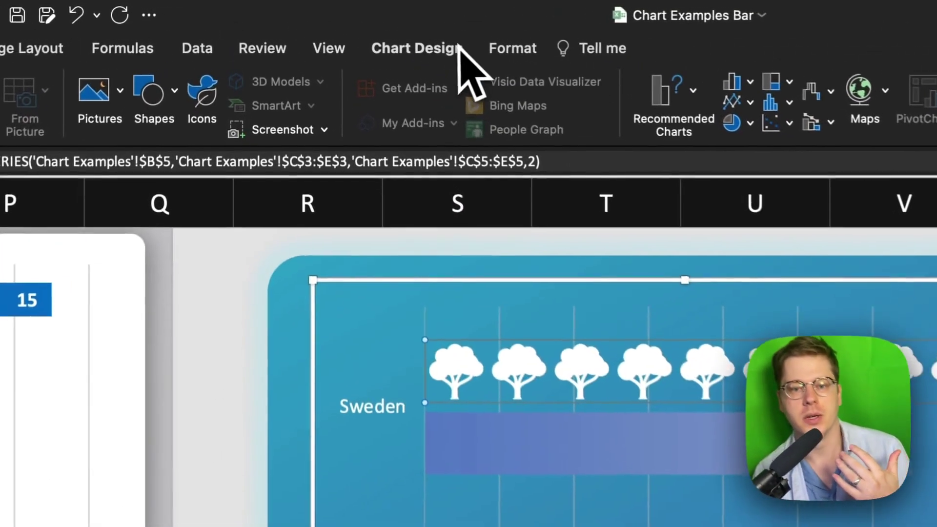
Step: Set the data labels of the 2022 series to Outside End
{"action": "left_click", "coordinate": [453, 48]}
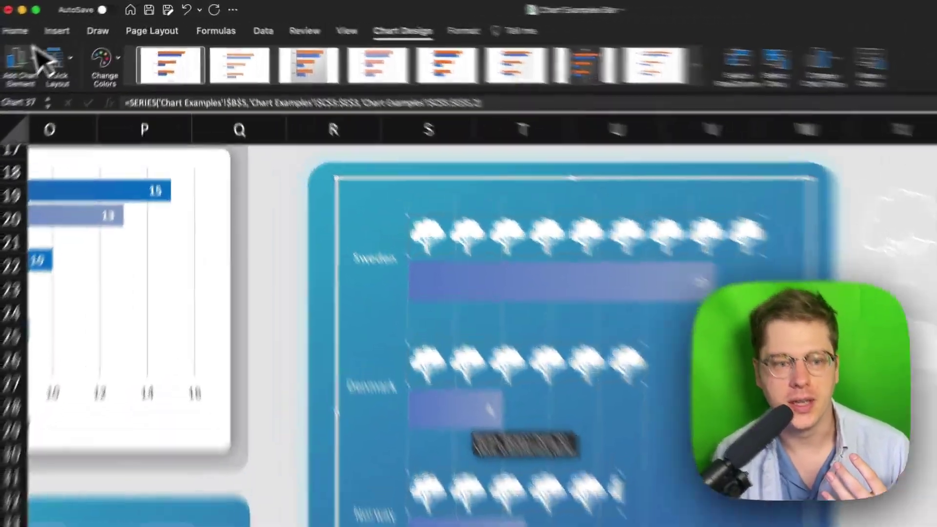
{"action": "left_click", "coordinate": [22, 58]}
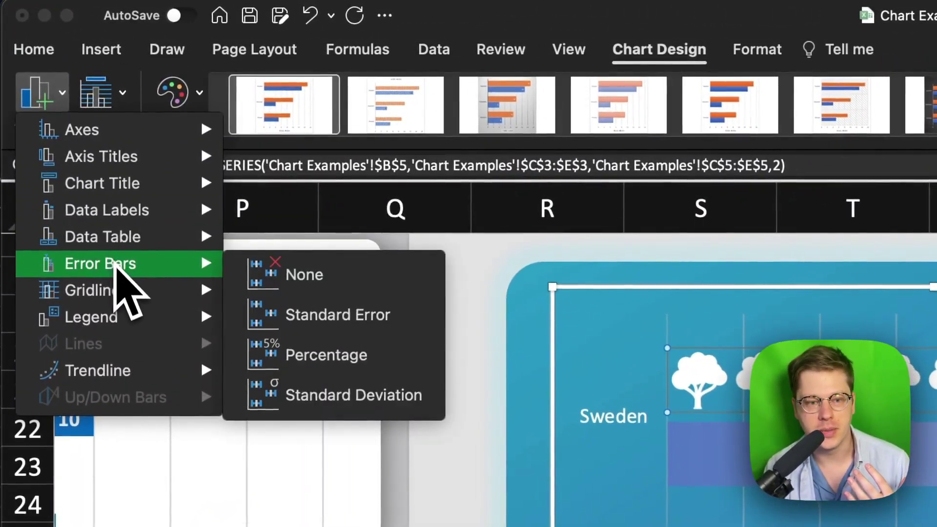
{"action": "mouse_move", "coordinate": [132, 209]}
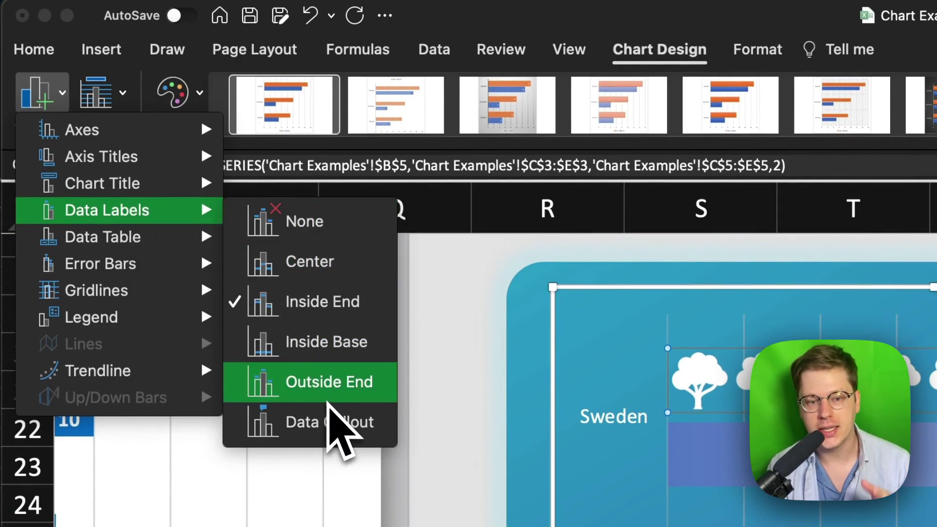
{"action": "left_click", "coordinate": [327, 396]}
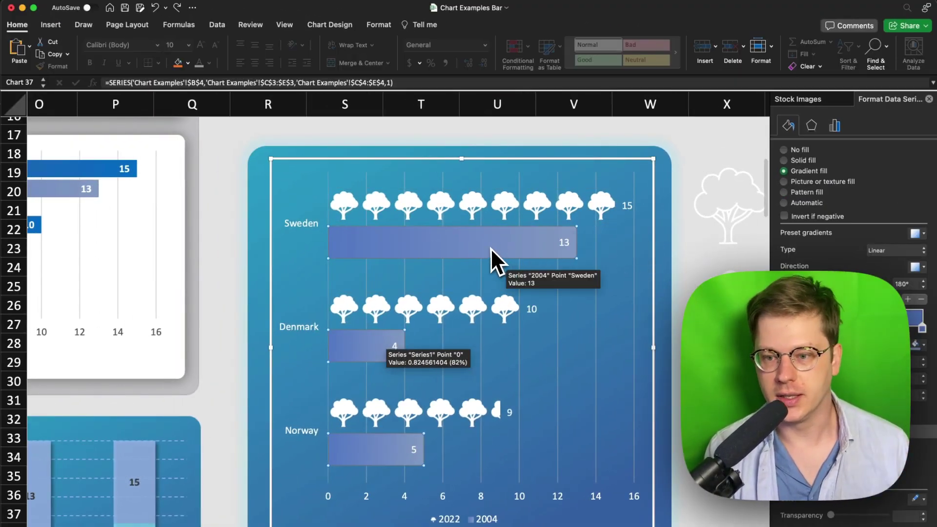
Step: Fill the 2004 series bars with the stacked outline tree icon and set its data labels to Outside End
{"action": "left_click", "coordinate": [806, 178]}
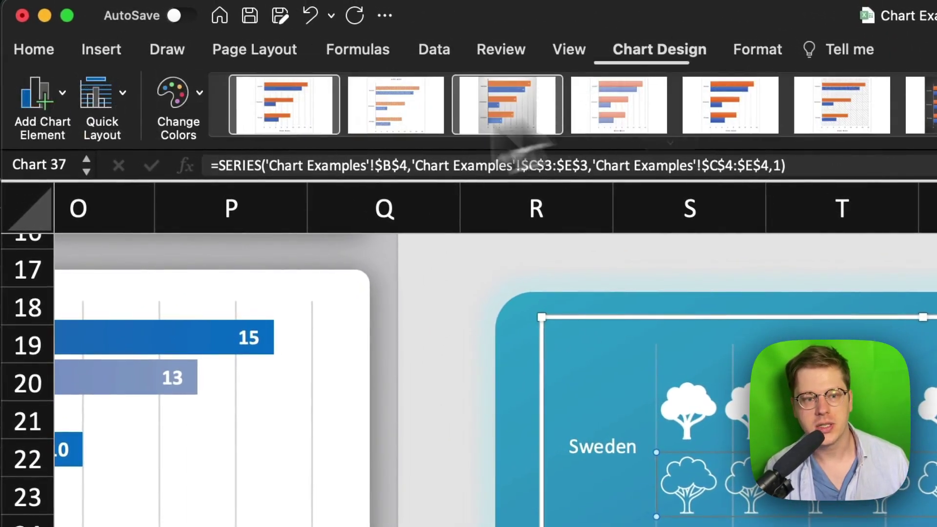
{"action": "left_click", "coordinate": [40, 109]}
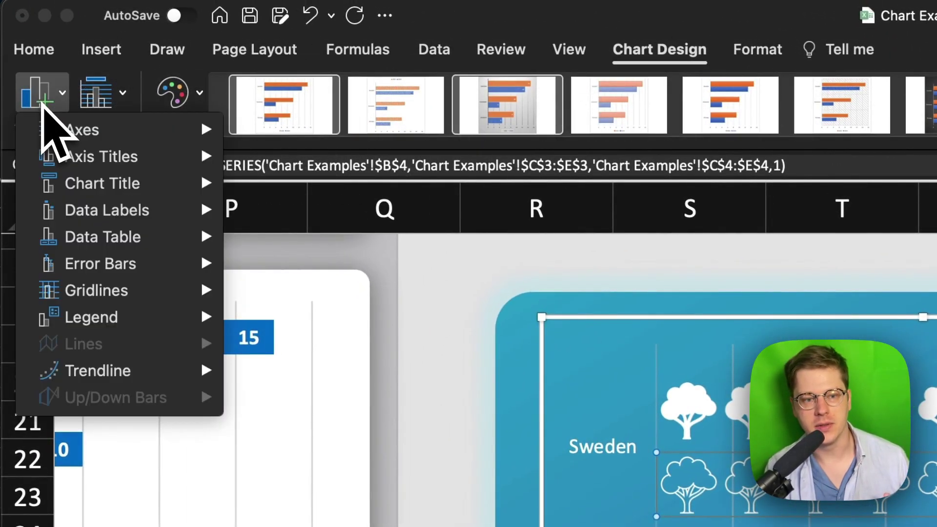
{"action": "mouse_move", "coordinate": [72, 207]}
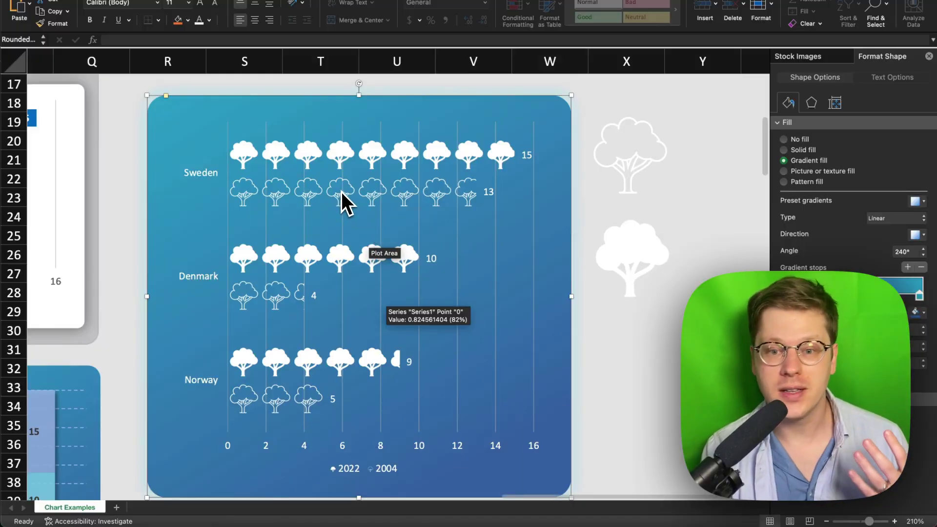
{"action": "left_click", "coordinate": [341, 191]}
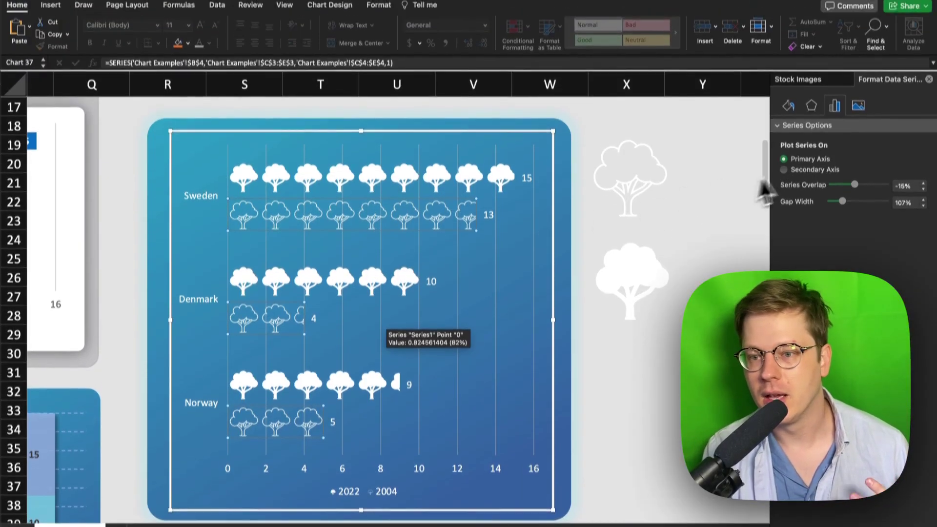
Step: Try the tree chart at a smaller size and enlarge it again to about 4.53" wide by 4.43" high
{"action": "left_click", "coordinate": [788, 105]}
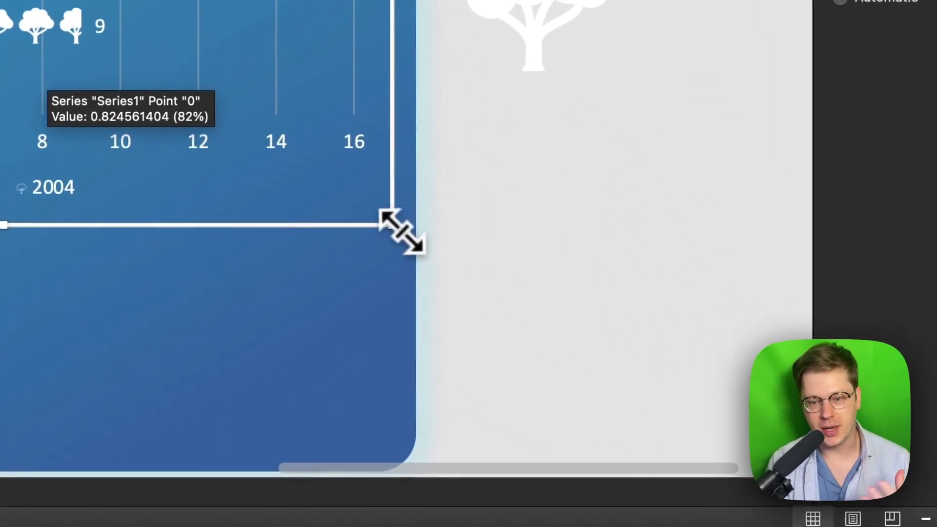
{"action": "left_click_drag", "start_coordinate": [401, 232], "coordinate": [383, 442]}
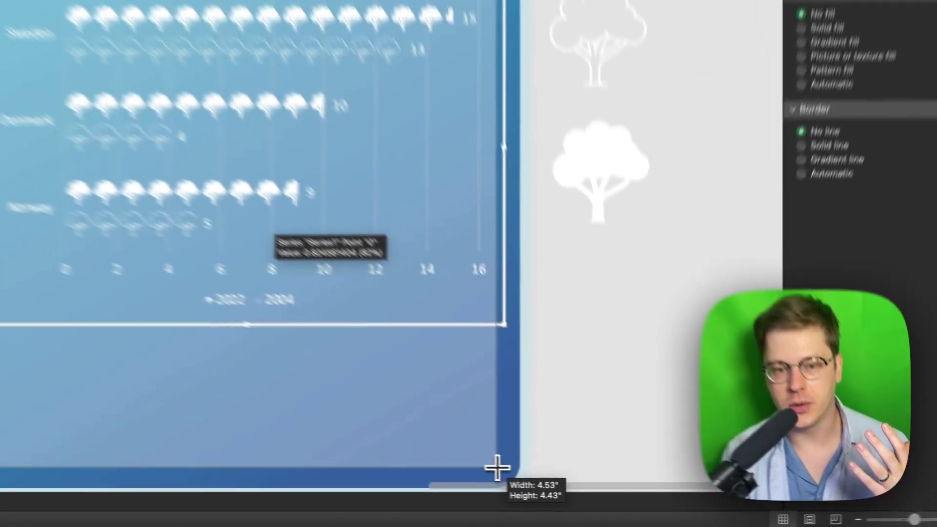
{"action": "left_click_drag", "start_coordinate": [497, 468], "coordinate": [497, 470]}
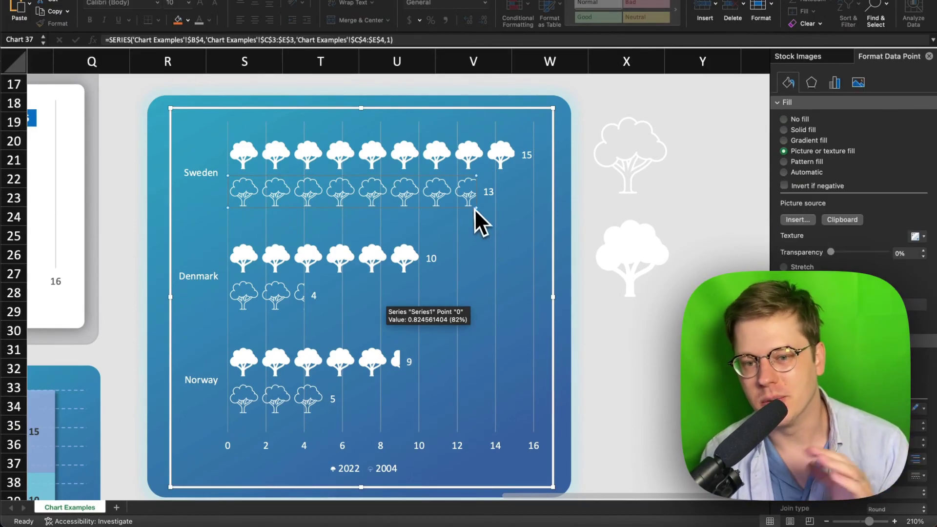
Step: Look over the other bar and column charts on the Chart Examples sheet and return to the tree chart
{"action": "left_click", "coordinate": [530, 249]}
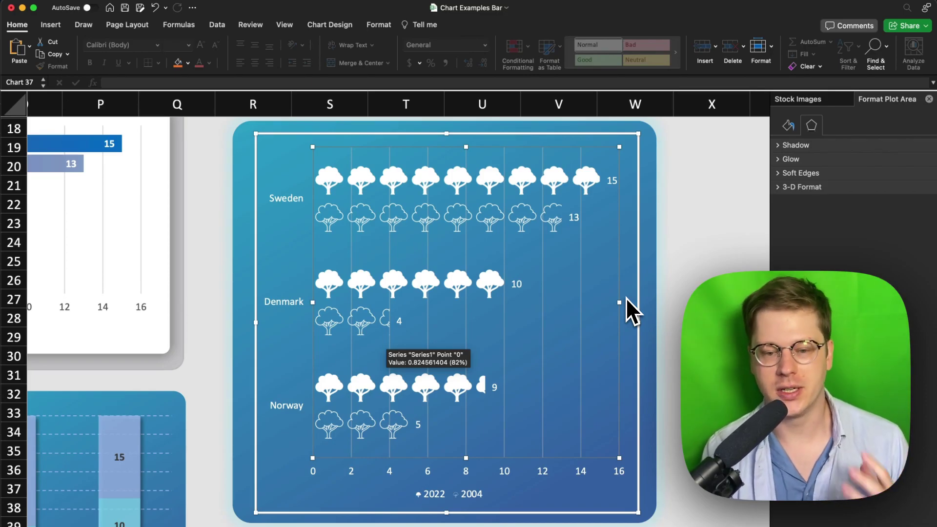
{"action": "left_click", "coordinate": [516, 319]}
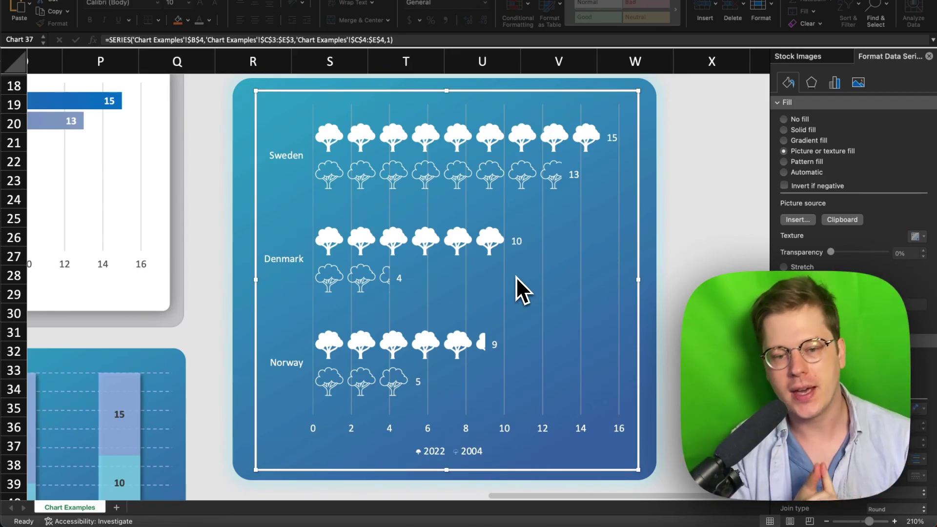
{"action": "scroll", "coordinate": [515, 263], "scroll_direction": "left", "scroll_amount": 15}
{"action": "scroll", "coordinate": [513, 259], "scroll_direction": "up", "scroll_amount": 10}
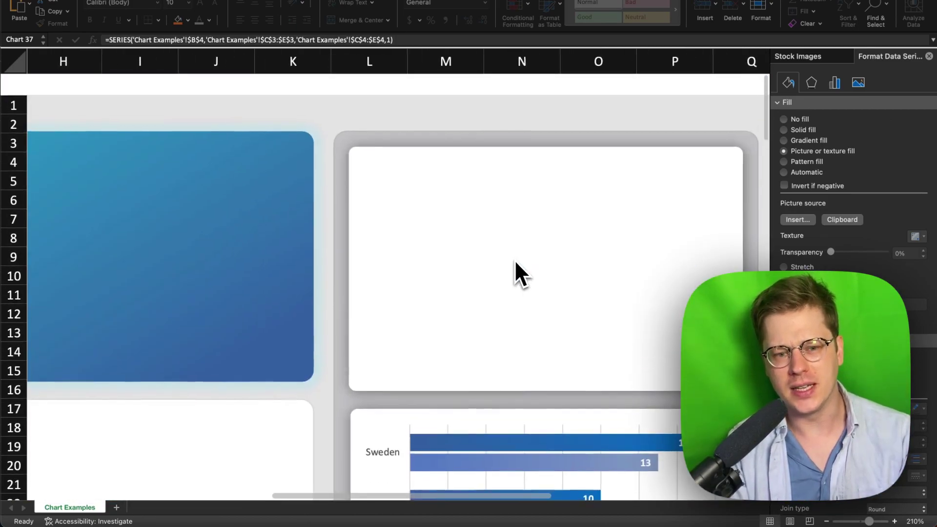
{"action": "scroll", "coordinate": [517, 260], "scroll_direction": "left", "scroll_amount": 4}
{"action": "scroll", "coordinate": [514, 258], "scroll_direction": "down", "scroll_amount": 7}
{"action": "scroll", "coordinate": [511, 259], "scroll_direction": "right", "scroll_amount": 7}
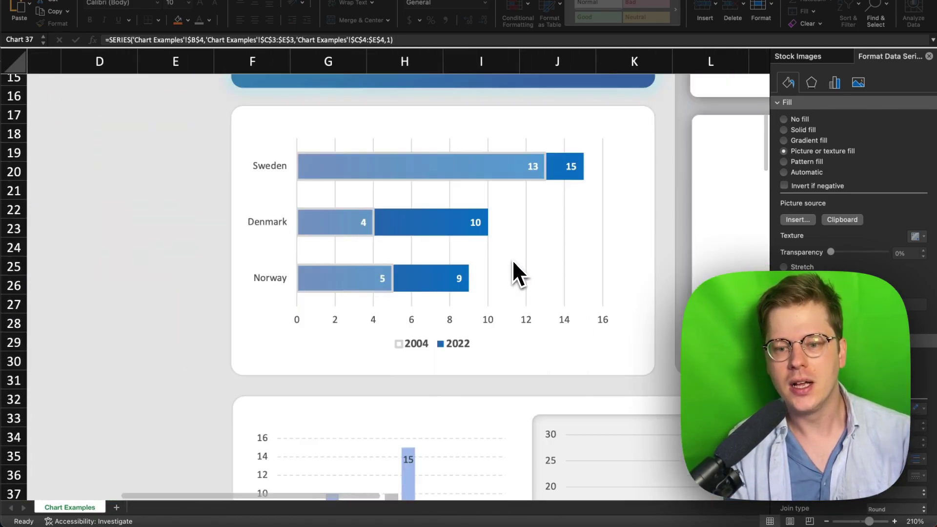
{"action": "scroll", "coordinate": [507, 259], "scroll_direction": "up", "scroll_amount": 7}
{"action": "scroll", "coordinate": [507, 260], "scroll_direction": "right", "scroll_amount": 9}
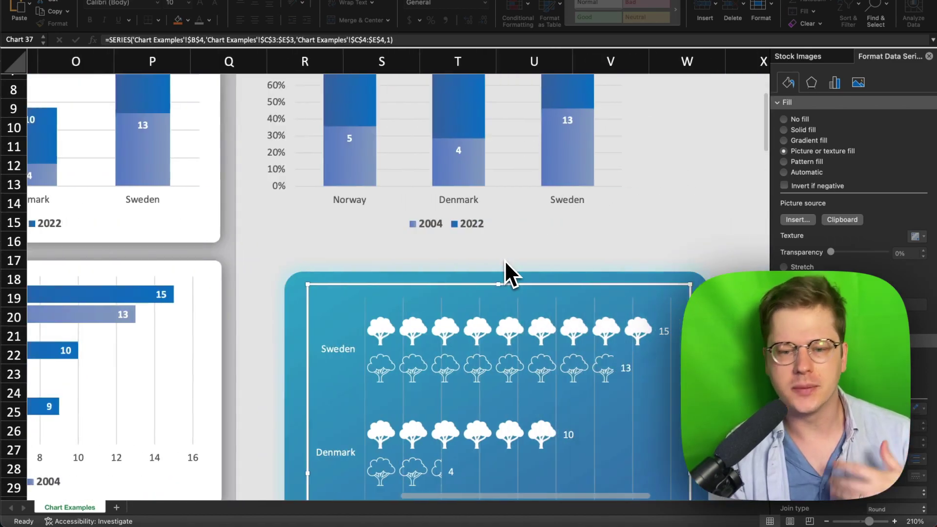
{"action": "scroll", "coordinate": [504, 259], "scroll_direction": "down", "scroll_amount": 10}
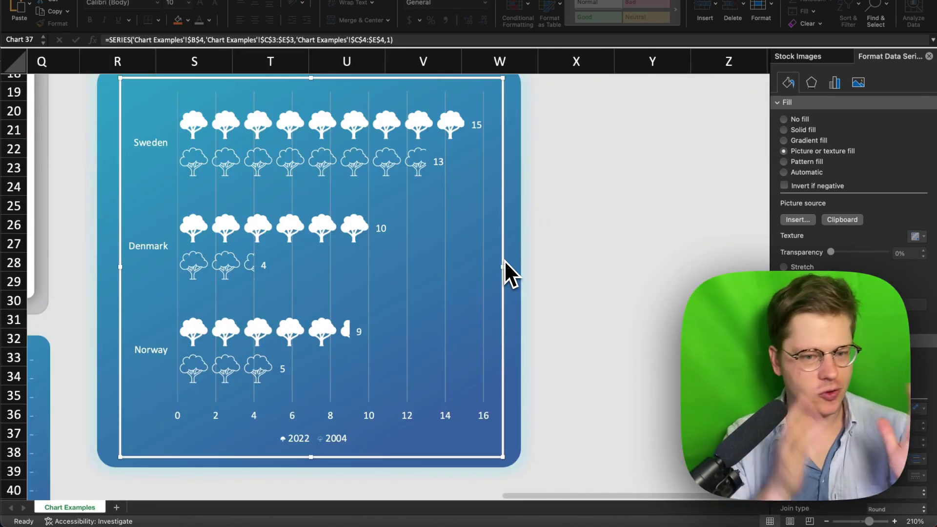